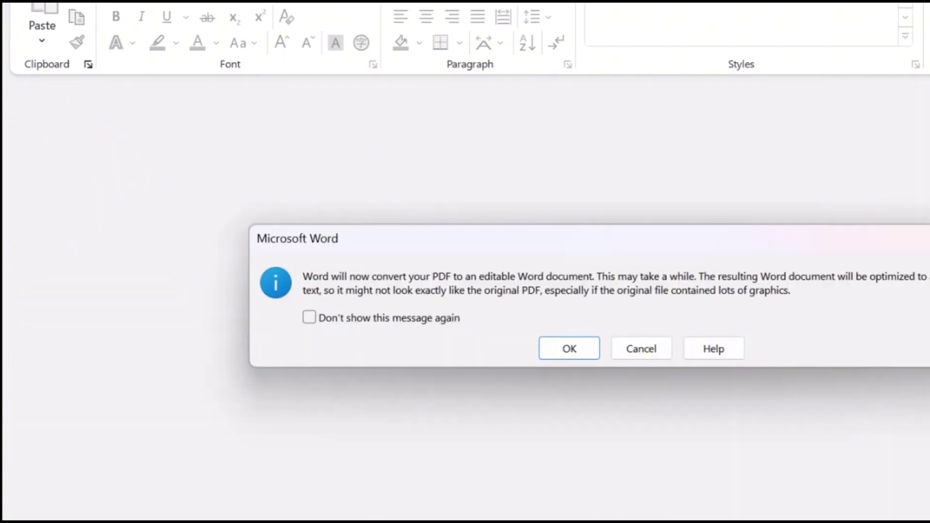
Step: Accept Word's PDF conversion, then rewrite the first heading 'Intro to PDFgear' as 'Introduction'
{"action": "key", "text": "Return"}
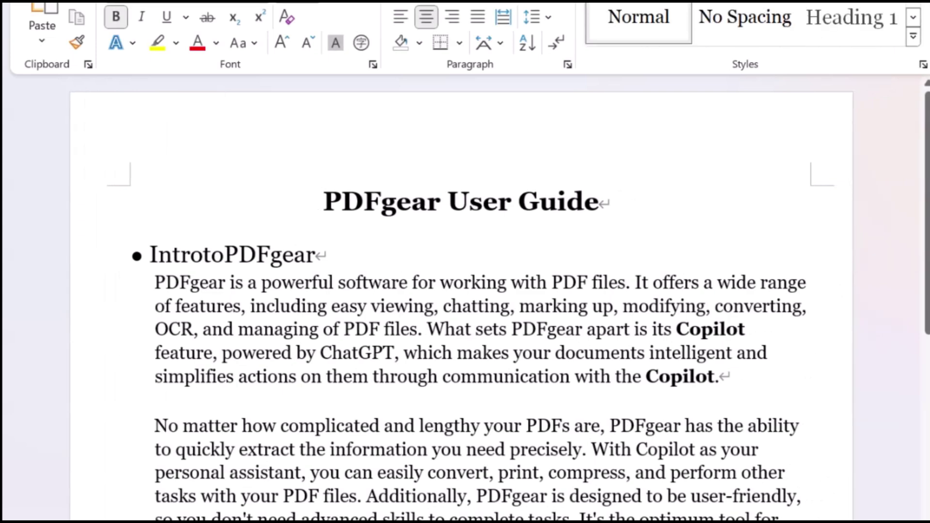
{"action": "left_click", "coordinate": [203, 255]}
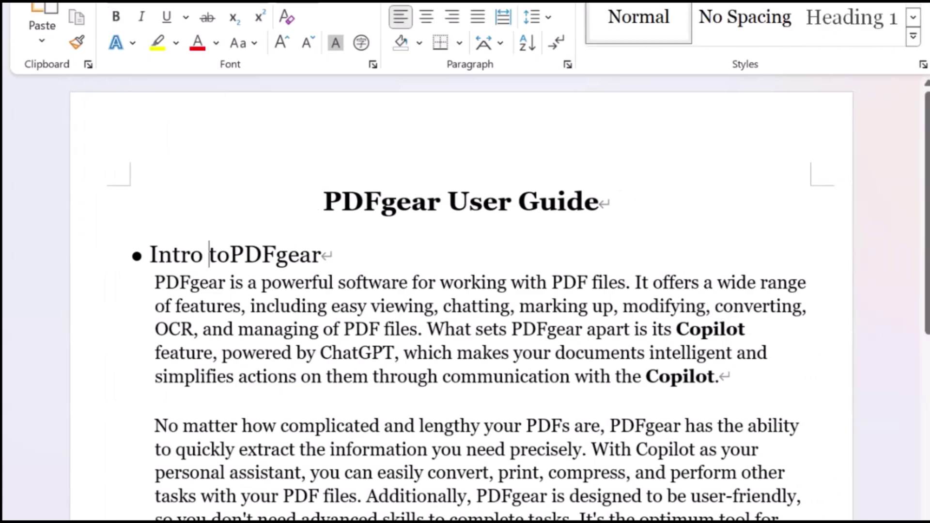
{"action": "left_click", "coordinate": [231, 255]}
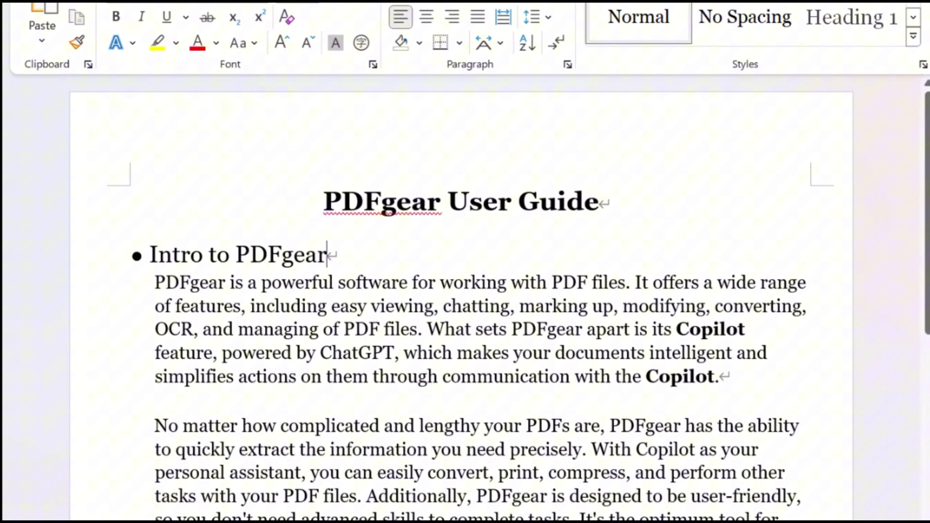
{"action": "key", "text": "BackSpace"}
{"action": "key", "text": "BackSpace"}
{"action": "key", "text": "BackSpace"}
{"action": "key", "text": "BackSpace"}
{"action": "key", "text": "BackSpace"}
{"action": "key", "text": "BackSpace"}
{"action": "key", "text": "BackSpace"}
{"action": "key", "text": "BackSpace"}
{"action": "key", "text": "BackSpace"}
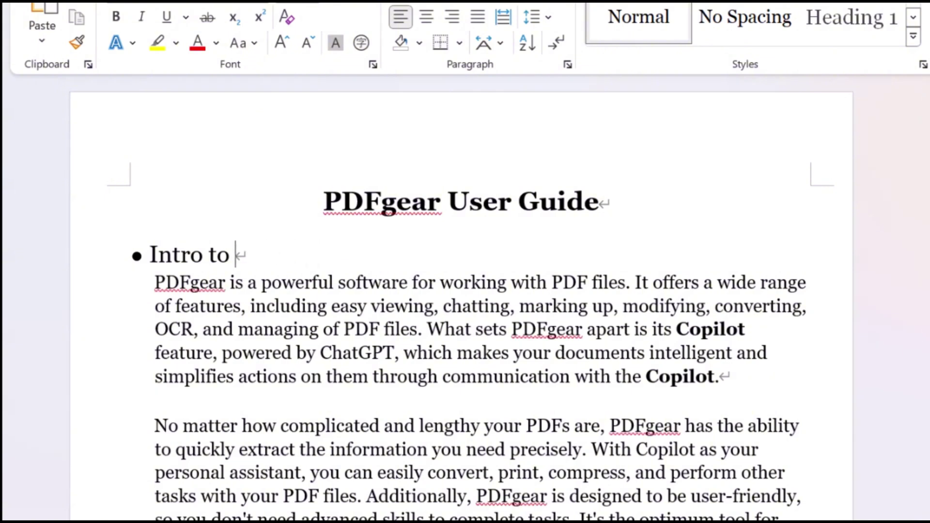
{"action": "key", "text": "BackSpace"}
{"action": "key", "text": "BackSpace"}
{"action": "type", "text": "duction"}
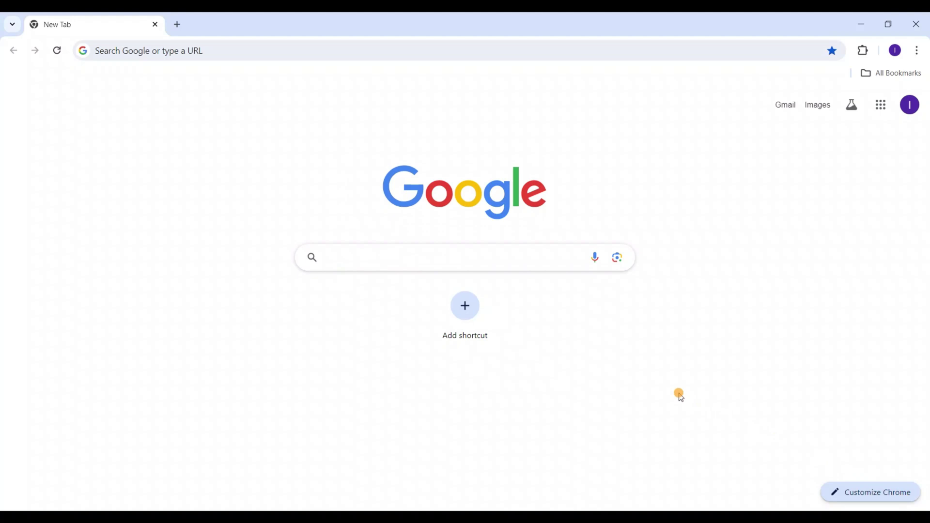
Step: Search Google for 'pdfgear' and open the official pdfgear.com homepage
{"action": "left_click", "coordinate": [350, 260]}
{"action": "type", "text": "pdfgear"}
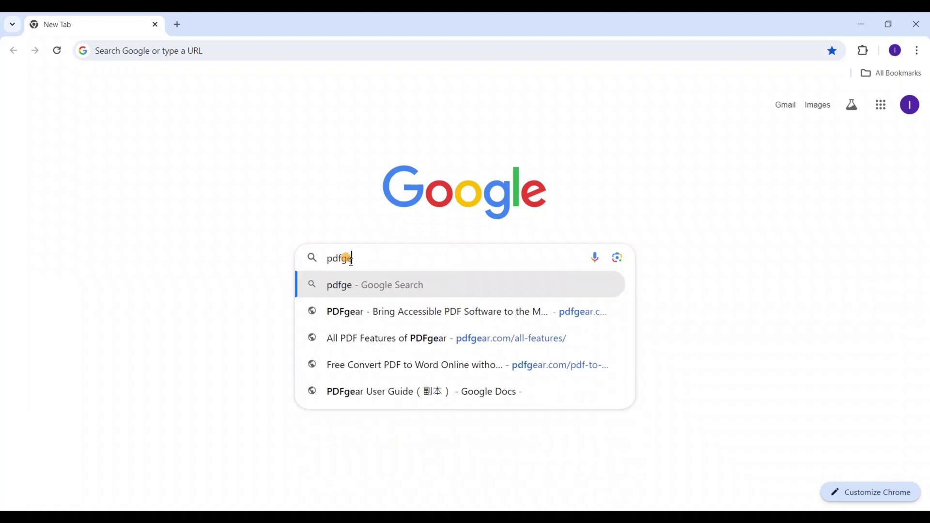
{"action": "left_click", "coordinate": [353, 286]}
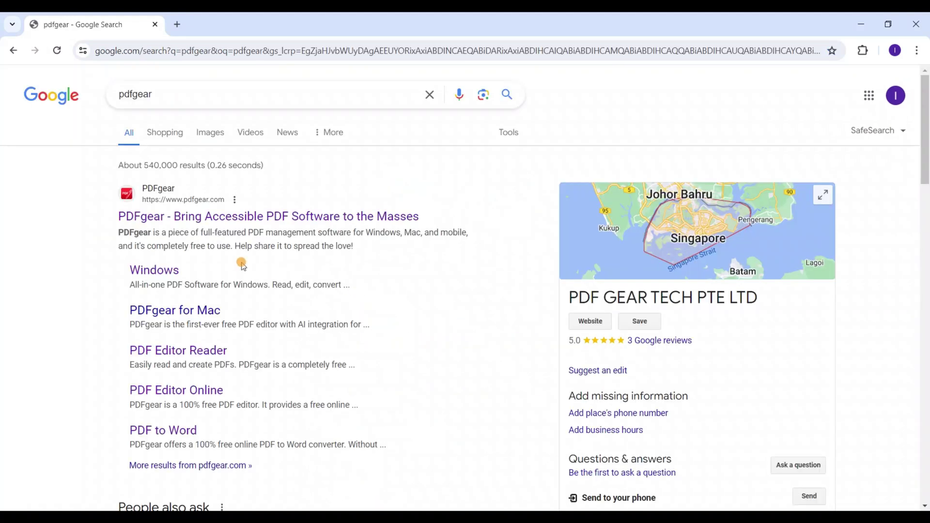
{"action": "left_click", "coordinate": [150, 217]}
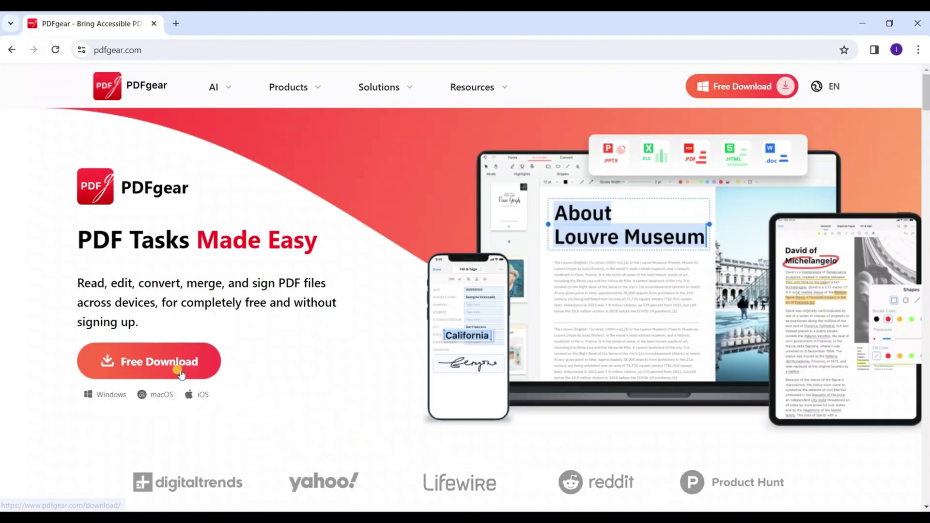
Step: Download the free PDFgear installer and run it to install PDFgear
{"action": "left_click", "coordinate": [178, 375]}
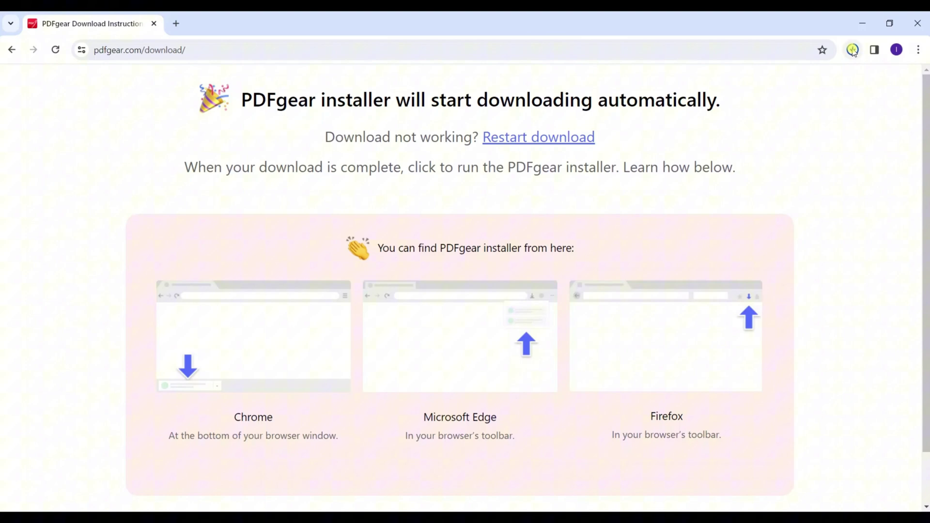
{"action": "left_click", "coordinate": [853, 50]}
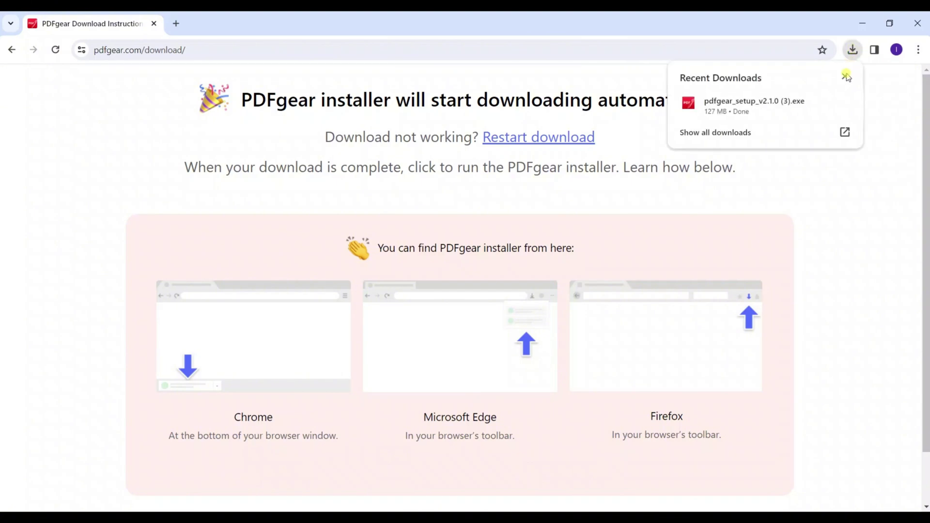
{"action": "mouse_move", "coordinate": [822, 113]}
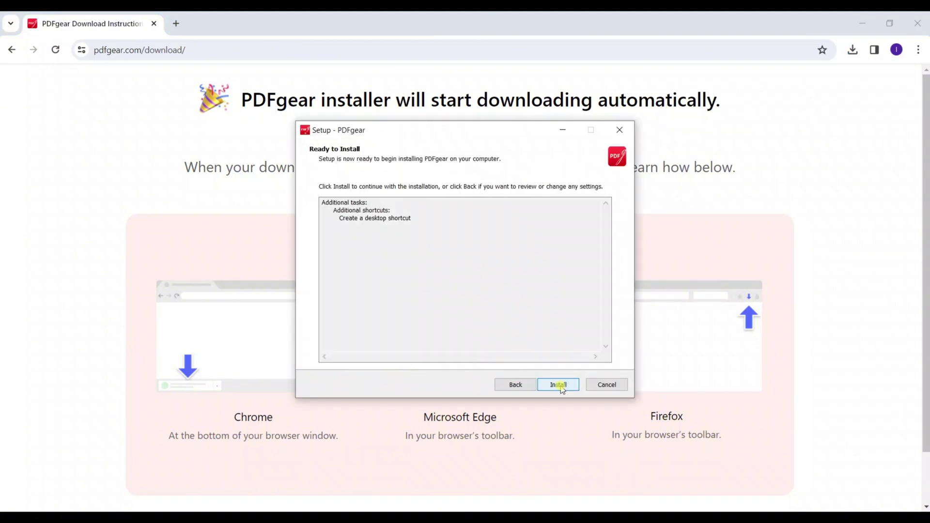
{"action": "left_click", "coordinate": [558, 386]}
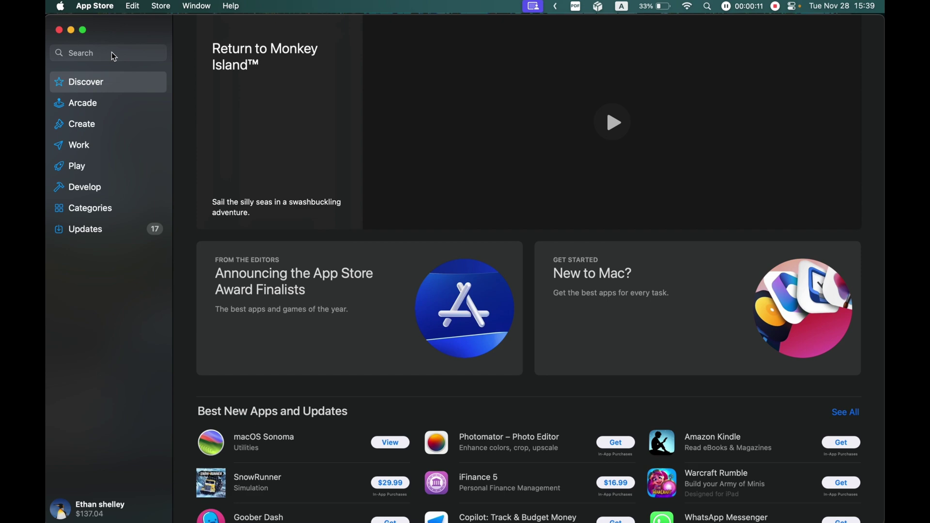
Step: Search the App Store for 'pdfgear' to find the PDFgear: Edit PDF, Convert PDF listing
{"action": "left_click", "coordinate": [114, 54]}
{"action": "type", "text": "pdfg"}
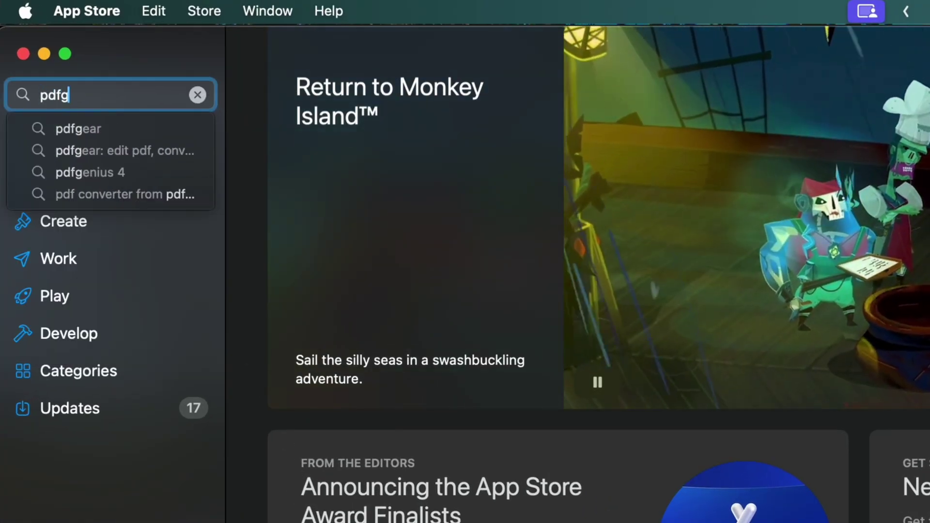
{"action": "type", "text": "ear"}
{"action": "key", "text": "Return"}
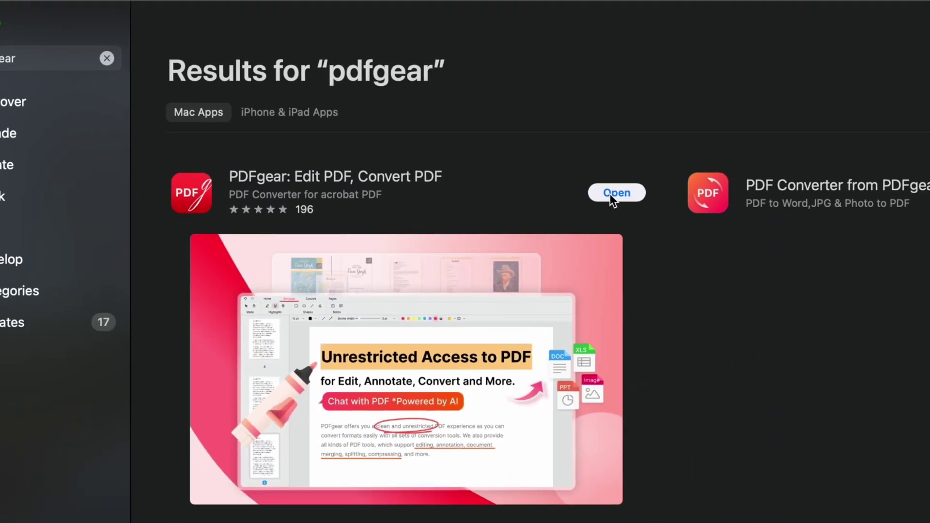
Step: Launch PDFgear and open its PDF to Word converter
{"action": "left_click", "coordinate": [611, 194]}
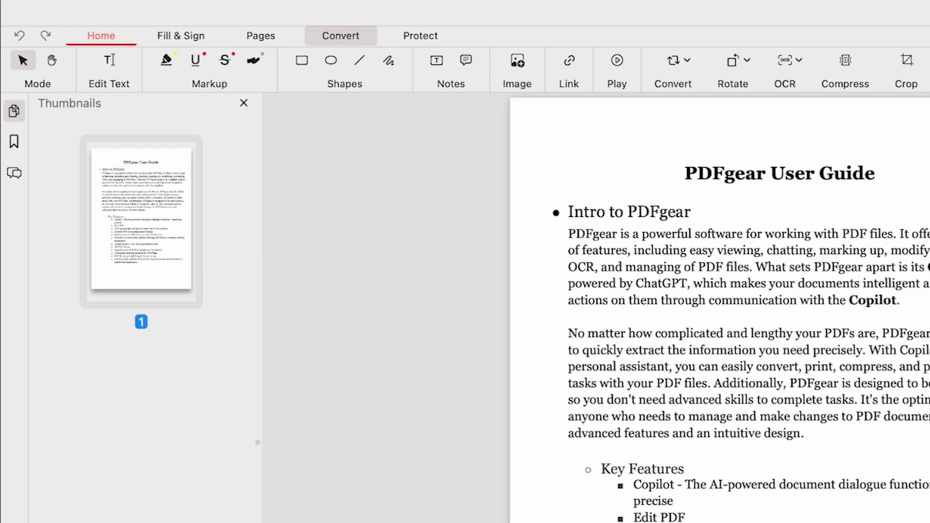
{"action": "left_click", "coordinate": [174, 27]}
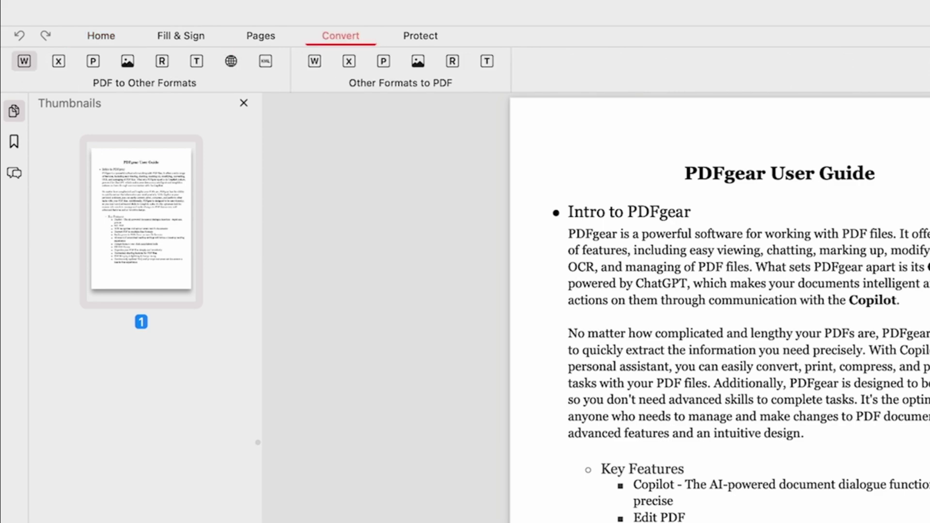
{"action": "left_click", "coordinate": [24, 61]}
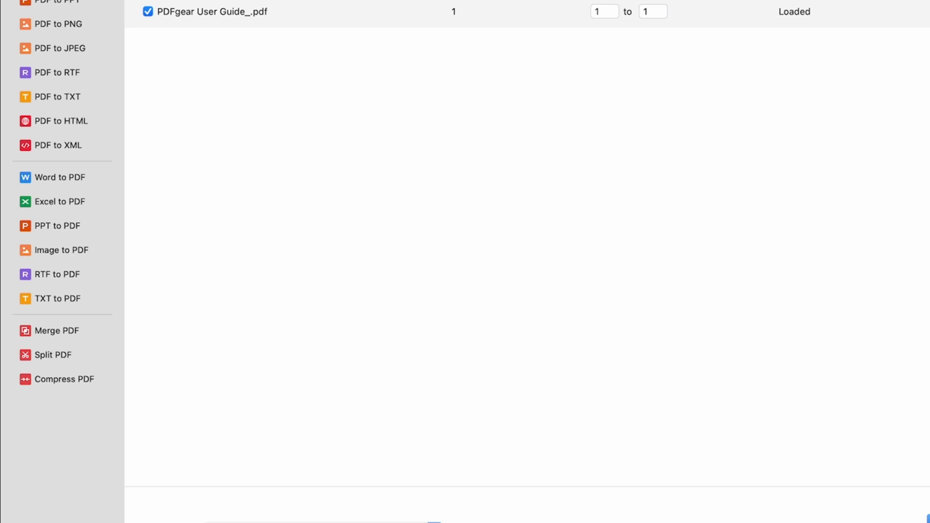
Step: Convert PDFgear User Guide_.pdf to Word with Advanced Mode switched off
{"action": "left_click", "coordinate": [451, 503]}
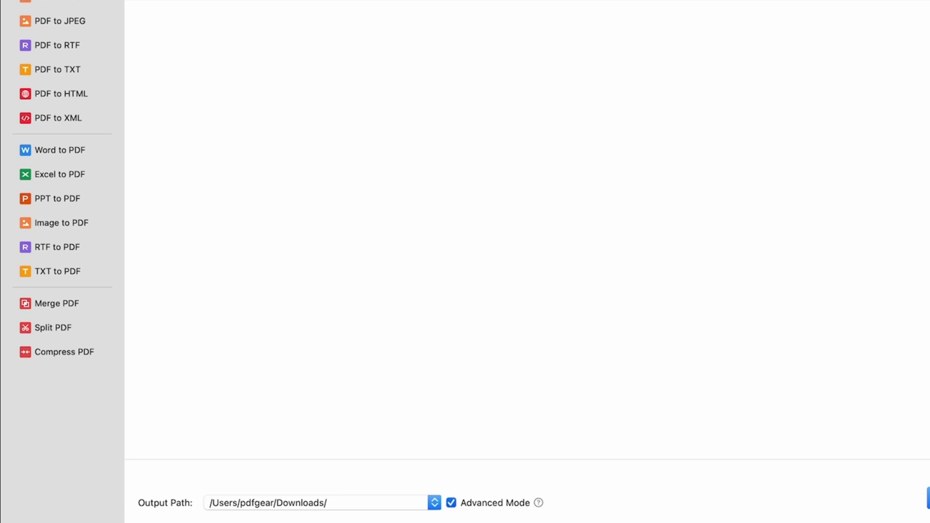
{"action": "left_click", "coordinate": [539, 503]}
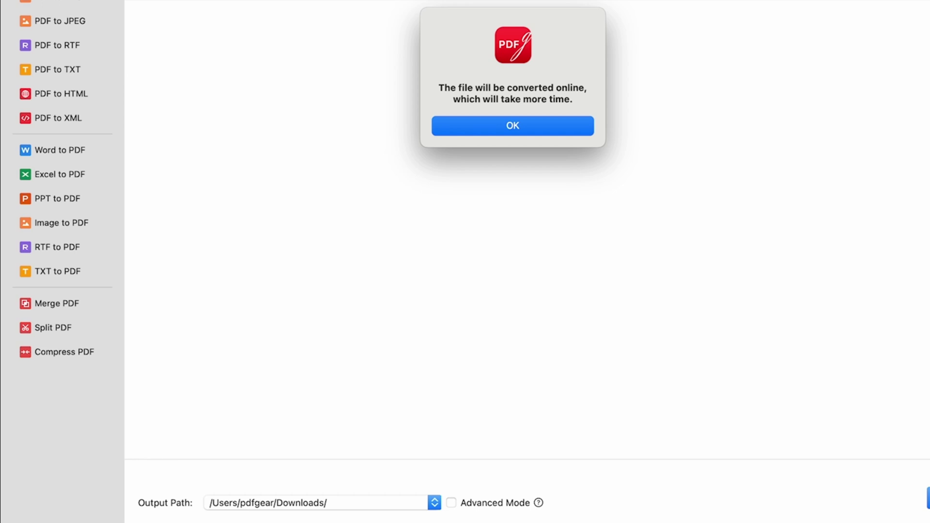
{"action": "key", "text": "Return"}
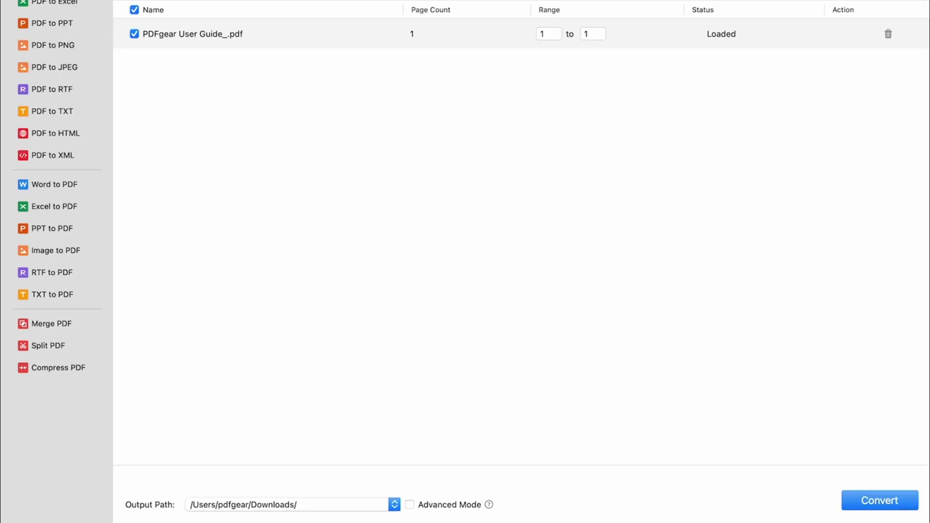
{"action": "key", "text": "Return"}
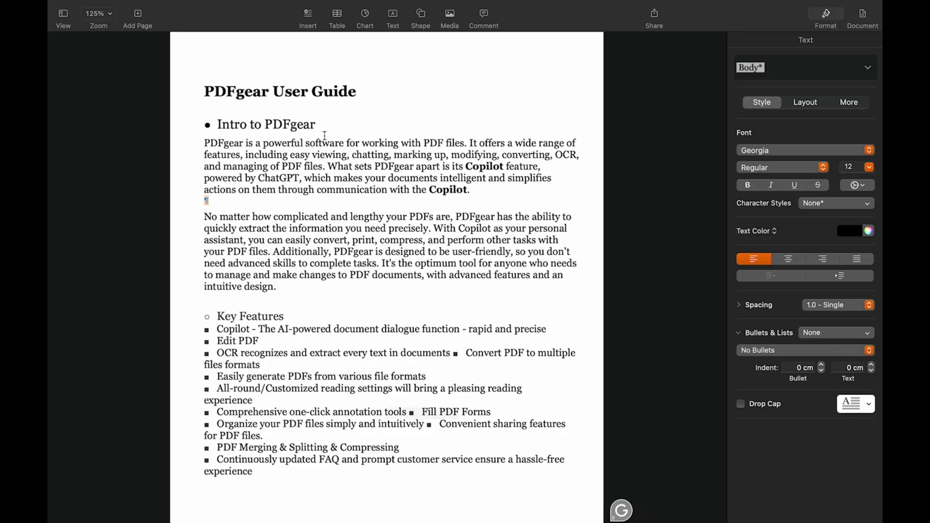
Step: Replace 'PDFgear' at the end of the heading so it reads 'Intro to PDFGEAR'
{"action": "left_click", "coordinate": [325, 136]}
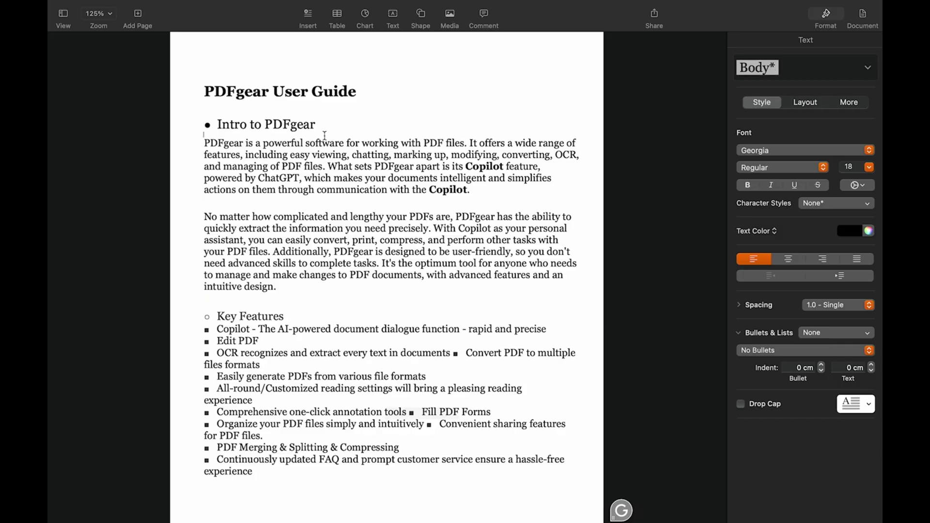
{"action": "left_click", "coordinate": [333, 131]}
{"action": "key", "text": "BackSpace"}
{"action": "key", "text": "BackSpace"}
{"action": "key", "text": "BackSpace"}
{"action": "key", "text": "BackSpace"}
{"action": "key", "text": "BackSpace"}
{"action": "key", "text": "BackSpace"}
{"action": "key", "text": "BackSpace"}
{"action": "key", "text": "BackSpace"}
{"action": "type", "text": "PDFGEAR"}
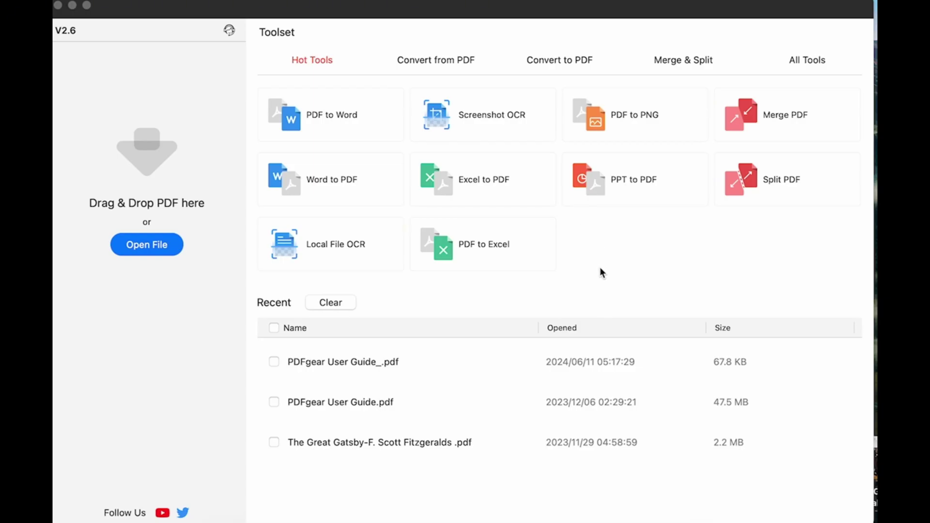
Step: Load all eight Desktop PDFs into PDF to Word and convert them in one batch
{"action": "left_click", "coordinate": [329, 122]}
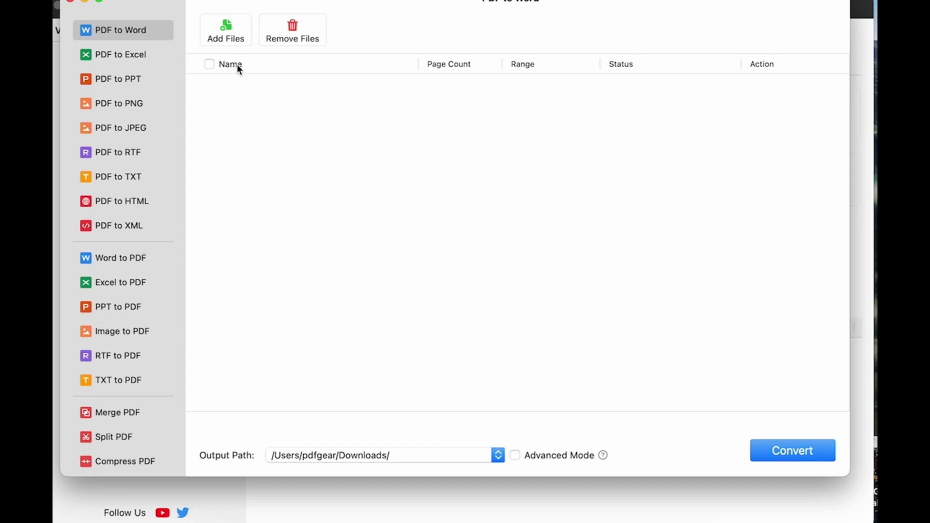
{"action": "left_click", "coordinate": [225, 29]}
{"action": "left_click_drag", "start_coordinate": [372, 314], "coordinate": [309, 198]}
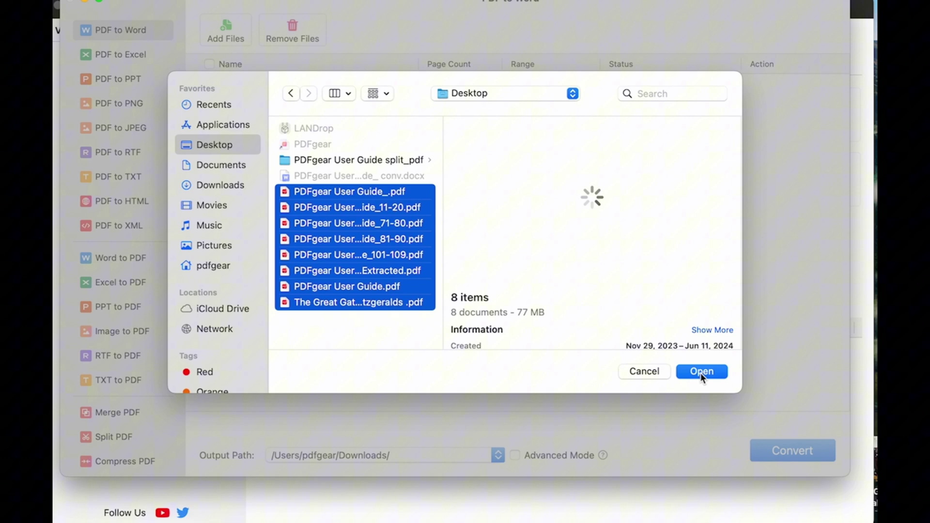
{"action": "left_click", "coordinate": [701, 371]}
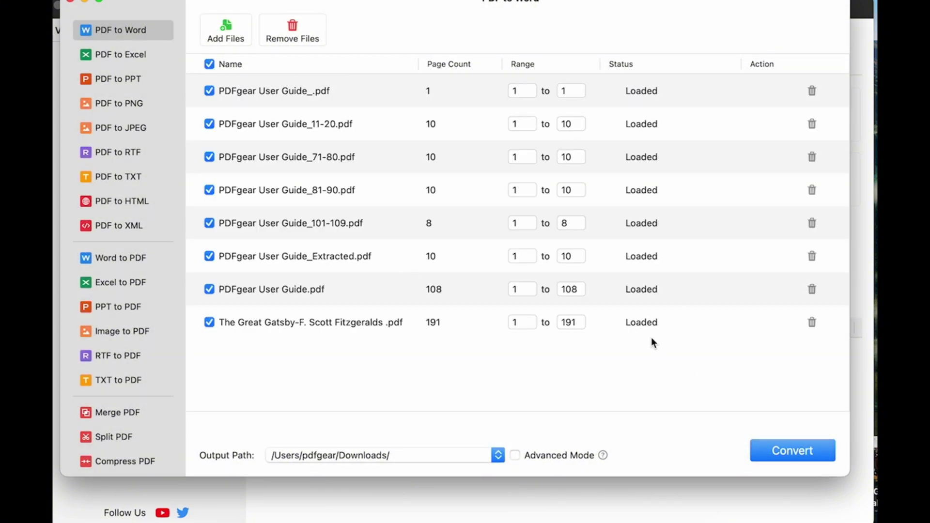
{"action": "left_click", "coordinate": [770, 450]}
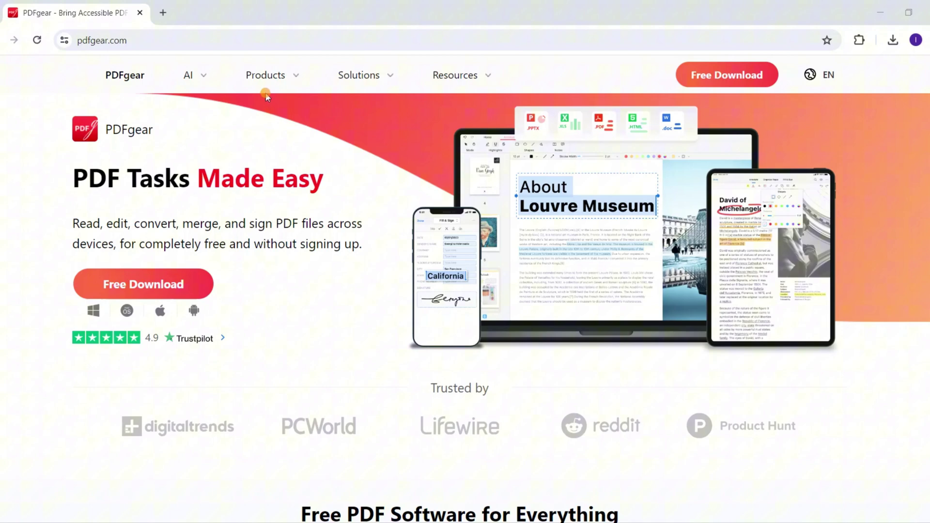
Step: Upload a PDF to pdfgear.com's online PDF to Word tool and download the 8.8 KB .docx
{"action": "left_click", "coordinate": [270, 75]}
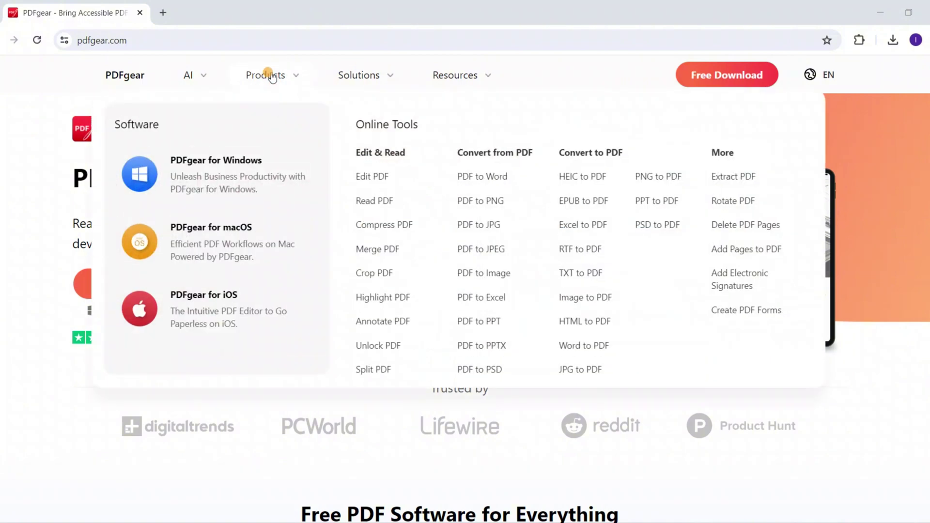
{"action": "left_click", "coordinate": [471, 177]}
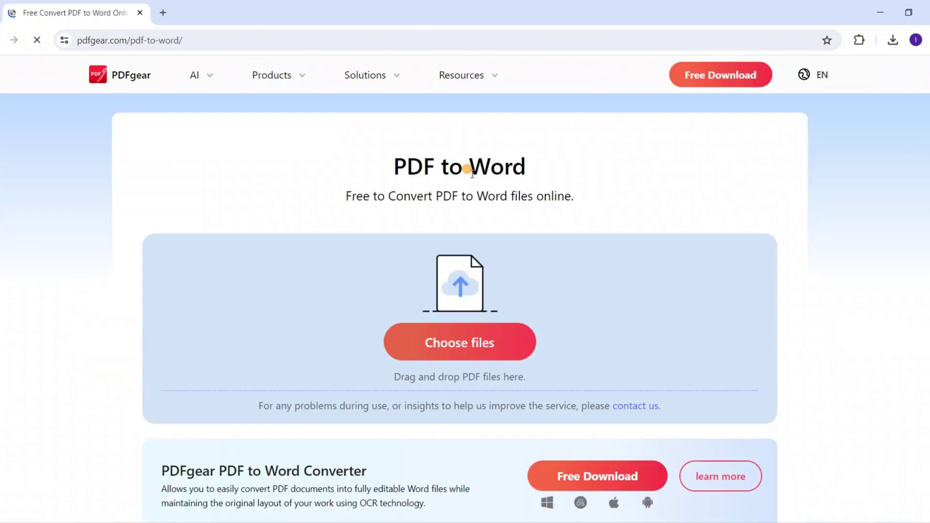
{"action": "left_click", "coordinate": [487, 358]}
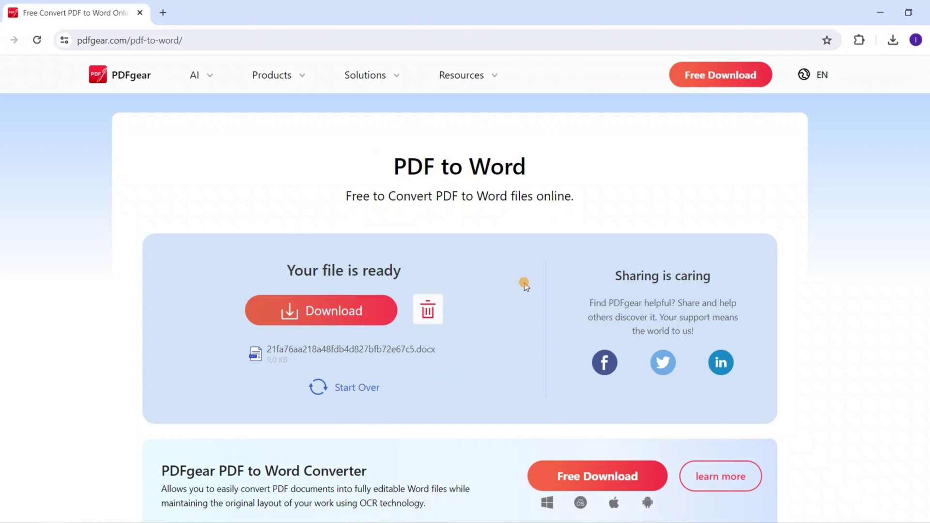
{"action": "left_click", "coordinate": [341, 310]}
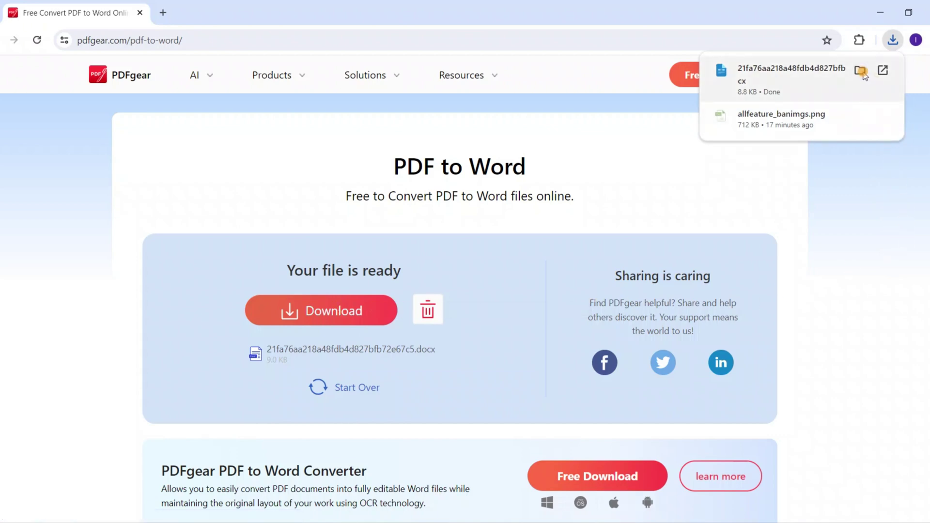
Step: Open the downloaded Word file and change the heading to 'Introduction'
{"action": "left_click", "coordinate": [863, 73]}
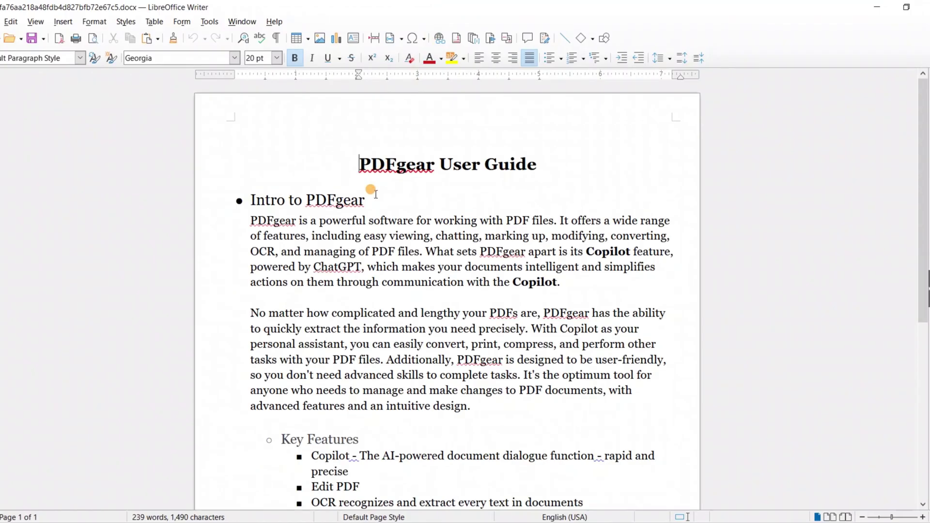
{"action": "left_click", "coordinate": [365, 199]}
{"action": "key", "text": "BackSpace"}
{"action": "key", "text": "BackSpace"}
{"action": "key", "text": "BackSpace"}
{"action": "key", "text": "BackSpace"}
{"action": "key", "text": "BackSpace"}
{"action": "key", "text": "BackSpace"}
{"action": "key", "text": "BackSpace"}
{"action": "key", "text": "BackSpace"}
{"action": "key", "text": "BackSpace"}
{"action": "key", "text": "BackSpace"}
{"action": "key", "text": "BackSpace"}
{"action": "type", "text": "duction"}
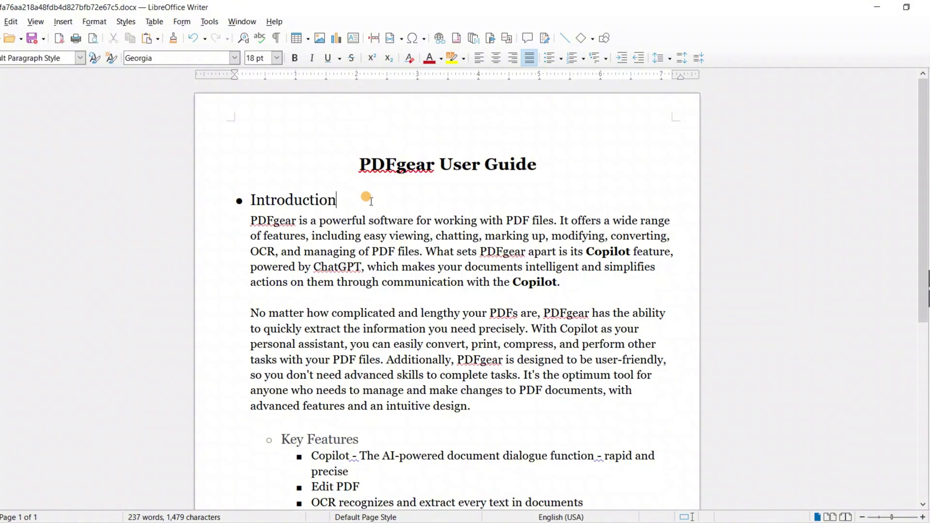
Step: Make the first paragraph Dark Red 2 with yellow highlighting
{"action": "left_click_drag", "start_coordinate": [214, 222], "coordinate": [582, 286]}
{"action": "left_click", "coordinate": [430, 58]}
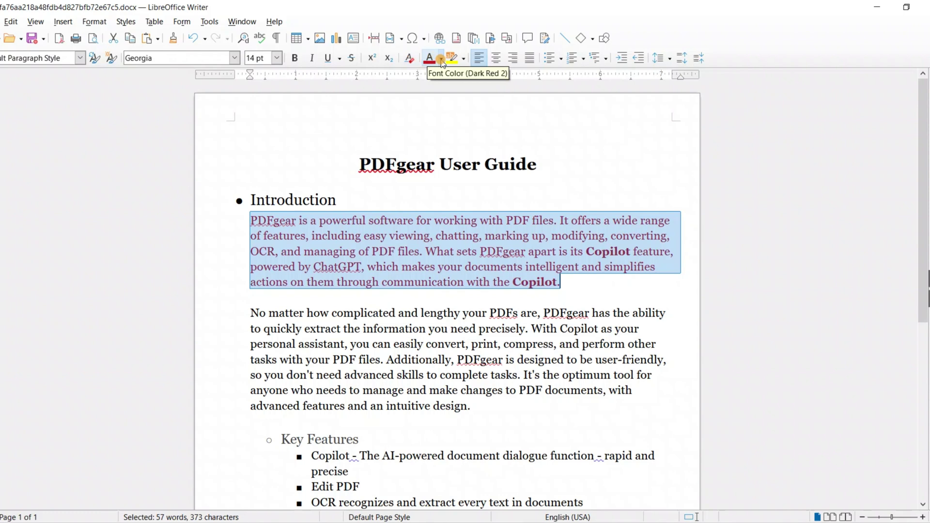
{"action": "left_click", "coordinate": [451, 58]}
{"action": "left_click", "coordinate": [213, 281]}
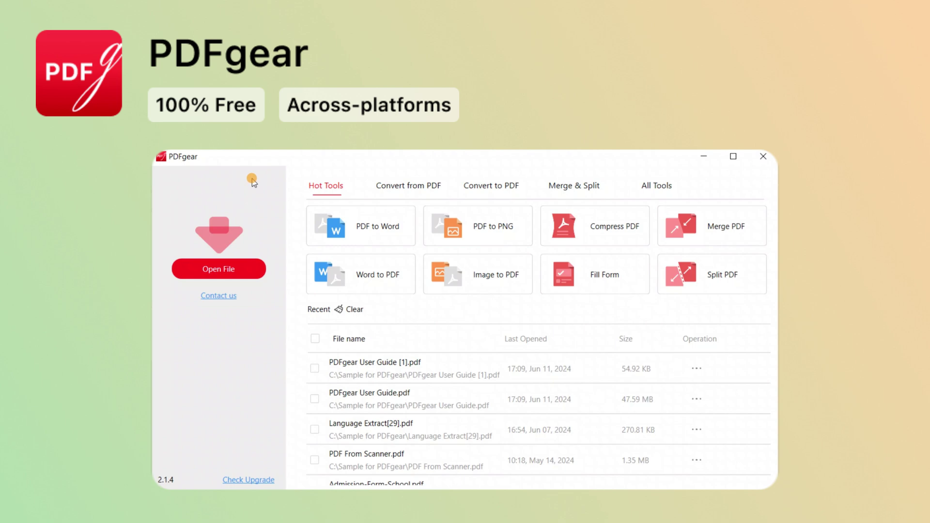
Step: Browse the Convert from PDF and Convert to PDF sets, then scroll through All Tools
{"action": "left_click", "coordinate": [388, 186]}
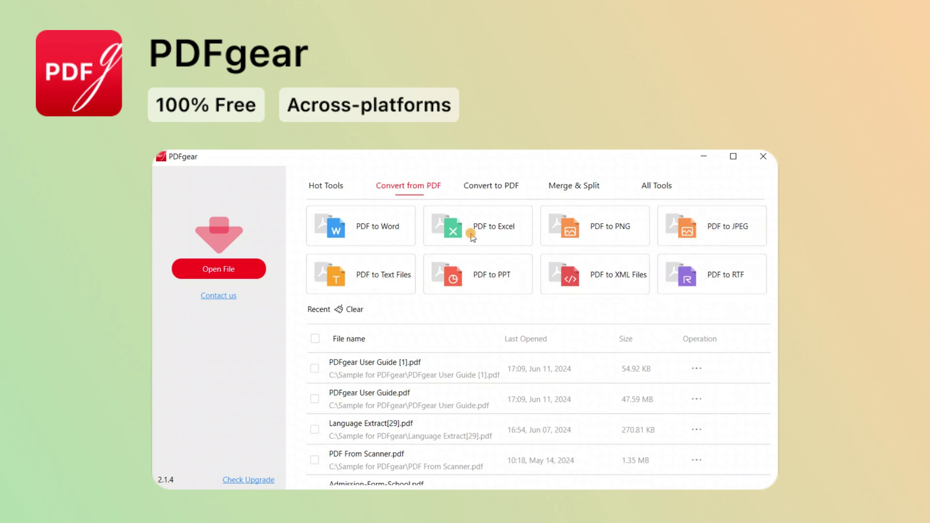
{"action": "left_click", "coordinate": [494, 188]}
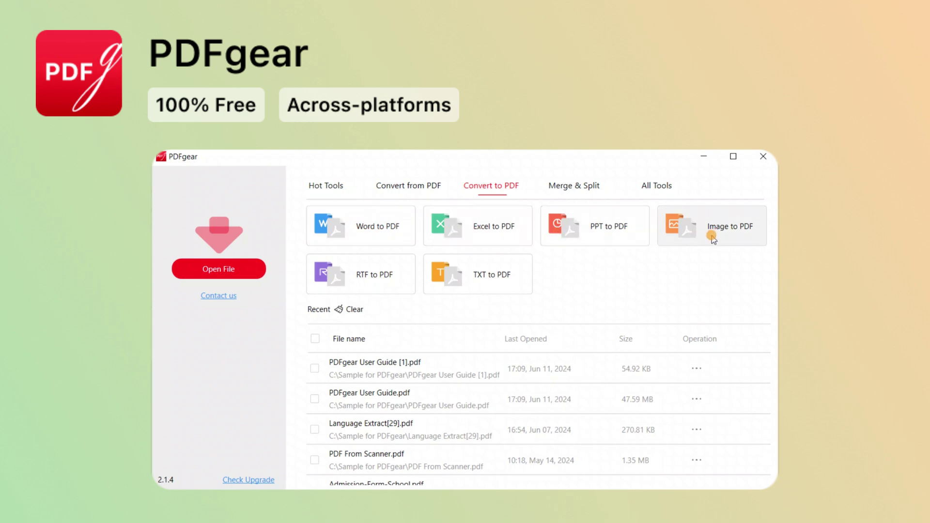
{"action": "left_click", "coordinate": [374, 279]}
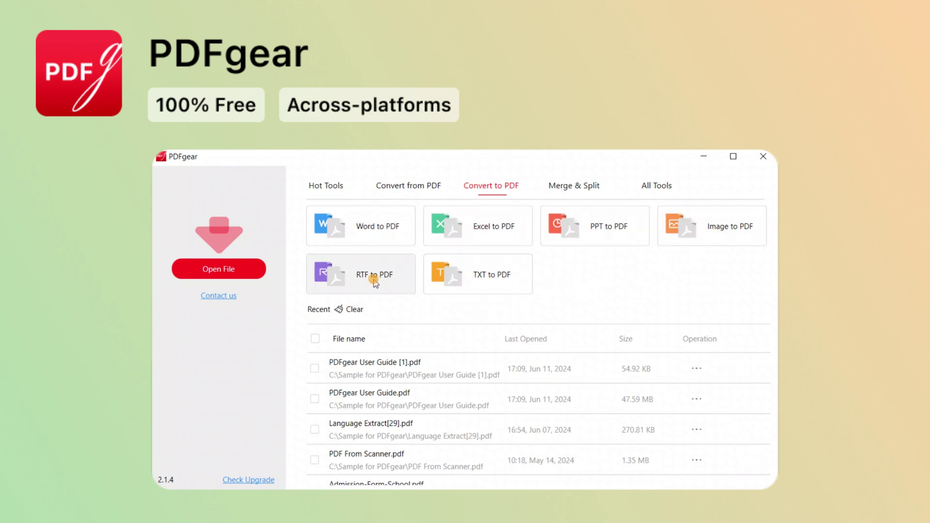
{"action": "left_click", "coordinate": [679, 184]}
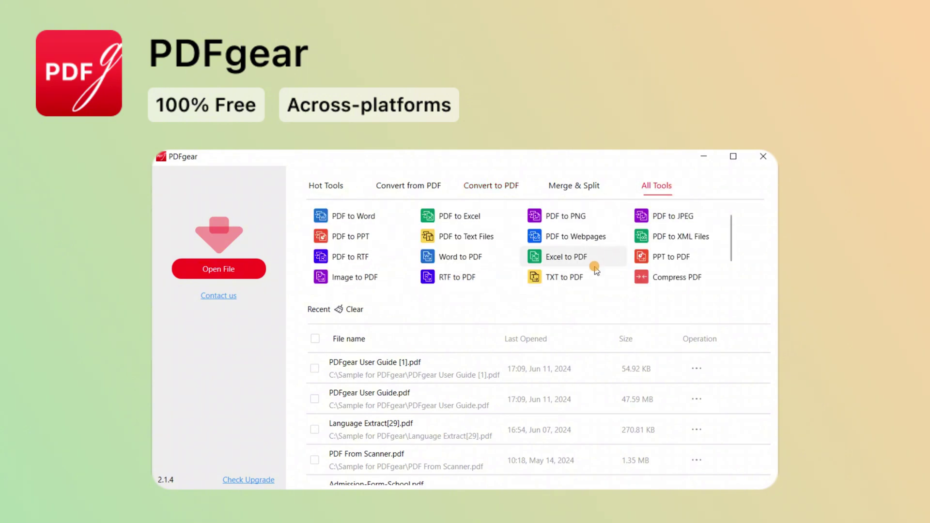
{"action": "scroll", "coordinate": [589, 273], "scroll_direction": "down", "scroll_amount": 1}
{"action": "scroll", "coordinate": [663, 275], "scroll_direction": "up", "scroll_amount": 1}
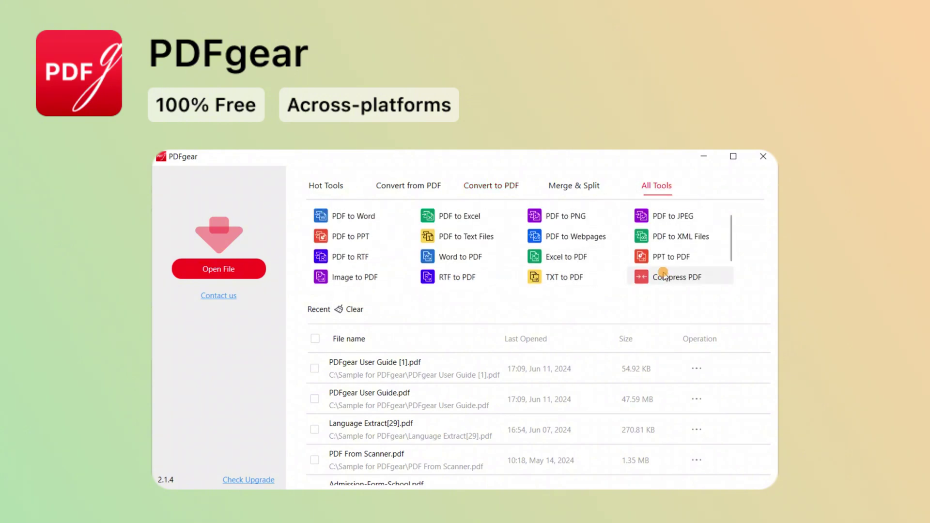